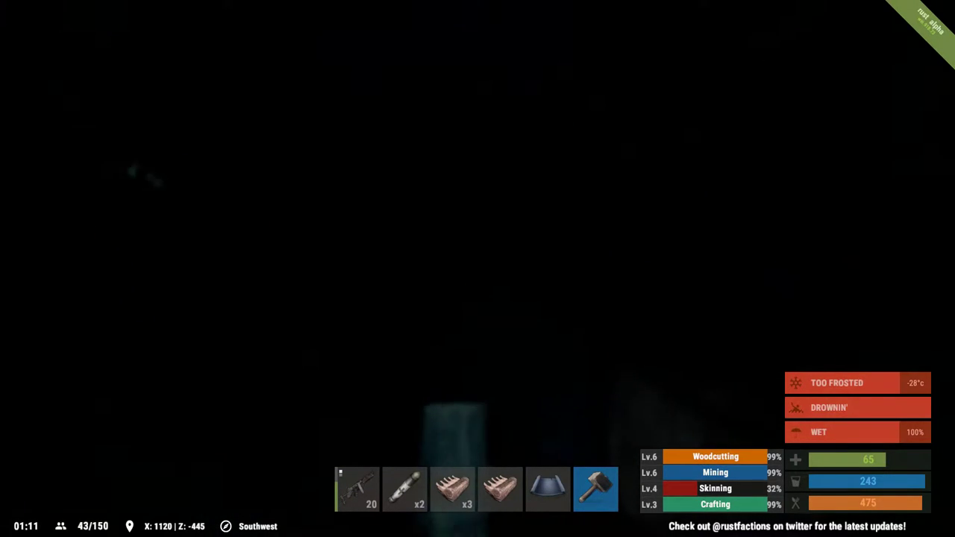
Place a roof piece on the structure and upgrade it to timber.
right_click(478, 274)
right_click(401, 154)
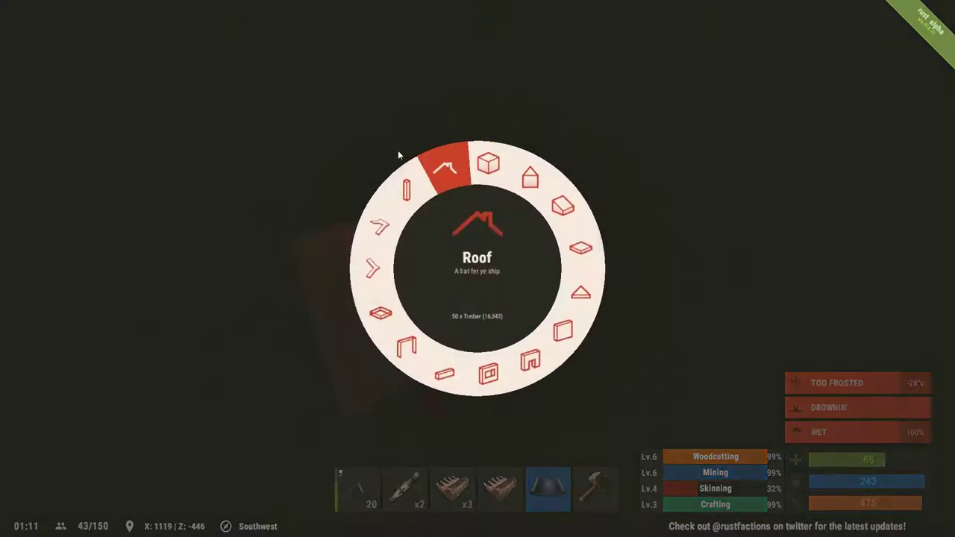
left_click(478, 269)
key("6")
right_click(477, 268)
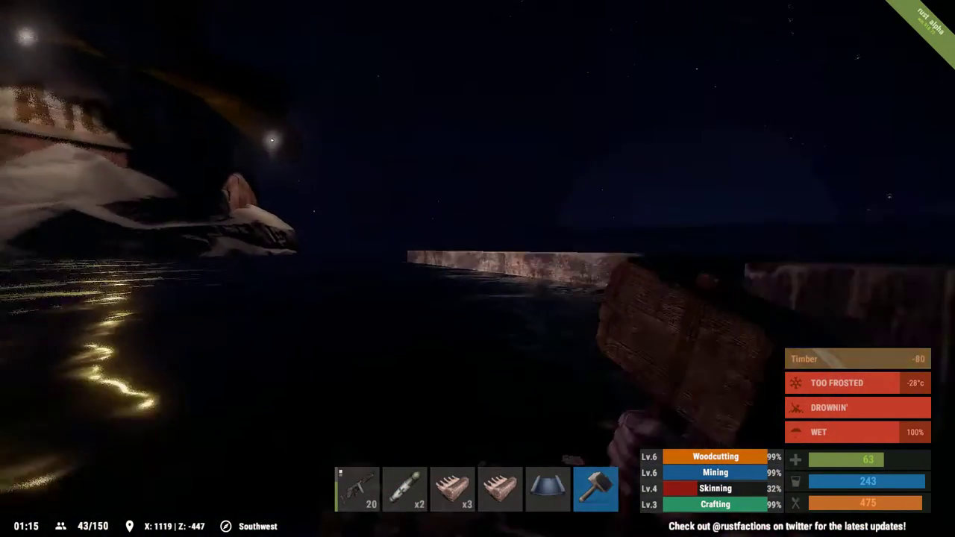
key("5")
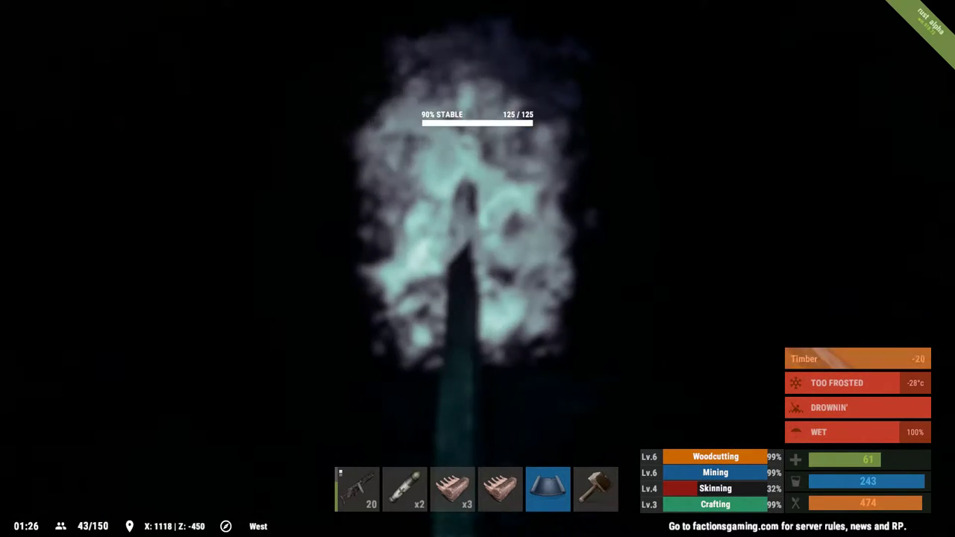
Upgrade two existing underwater pieces to timber.
key("6")
right_click(478, 269)
key("5")
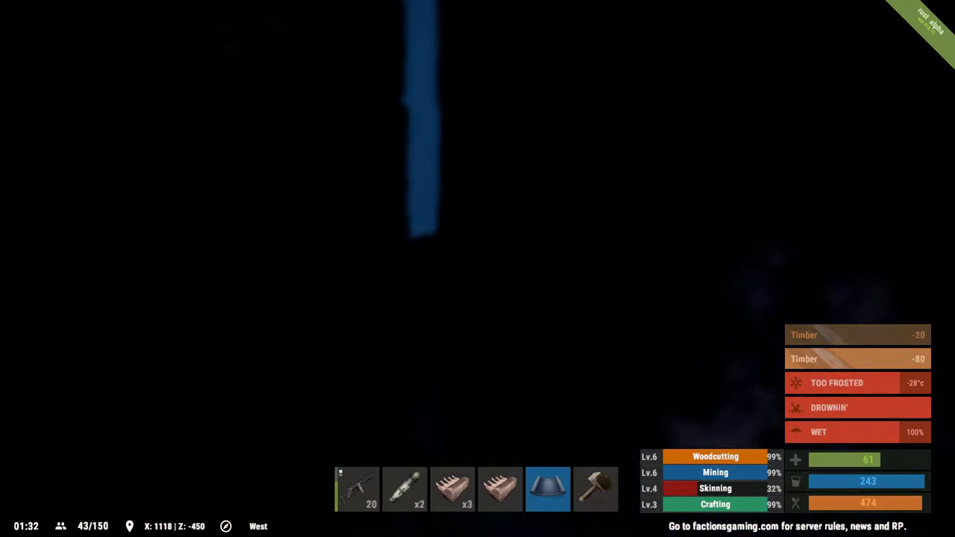
key("6")
right_click(478, 269)
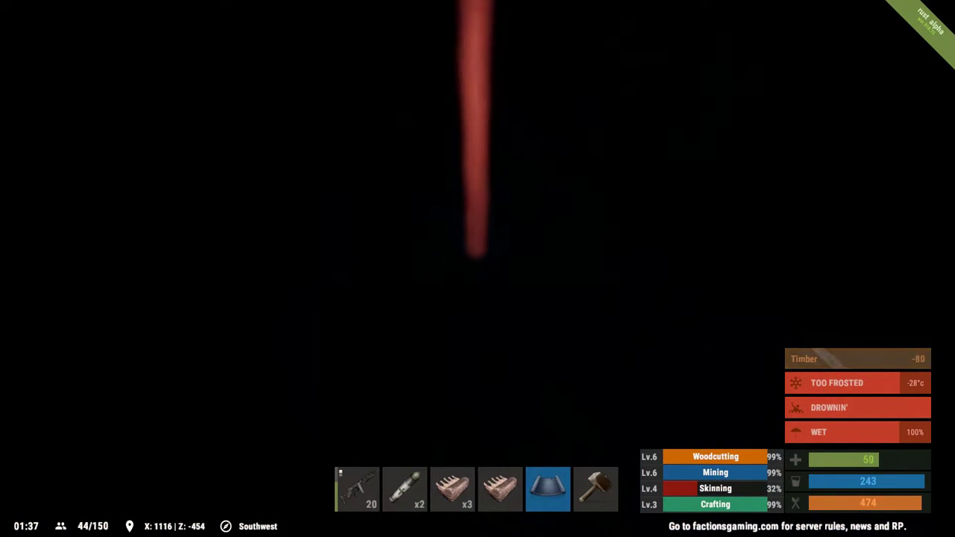
Place a new underwater piece, then upgrade it and two neighbouring pieces to timber.
left_click(477, 269)
key("6")
right_click(478, 268)
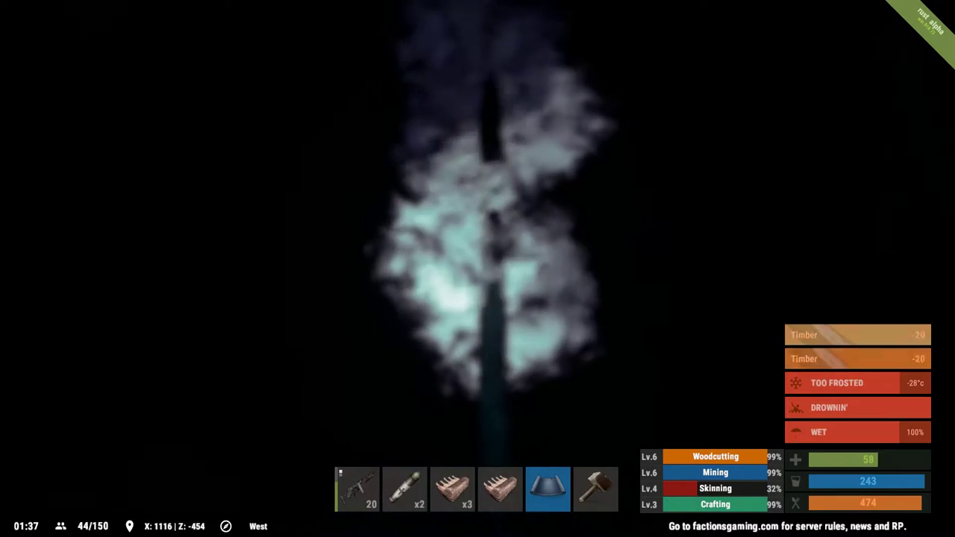
right_click(478, 268)
right_click(478, 268)
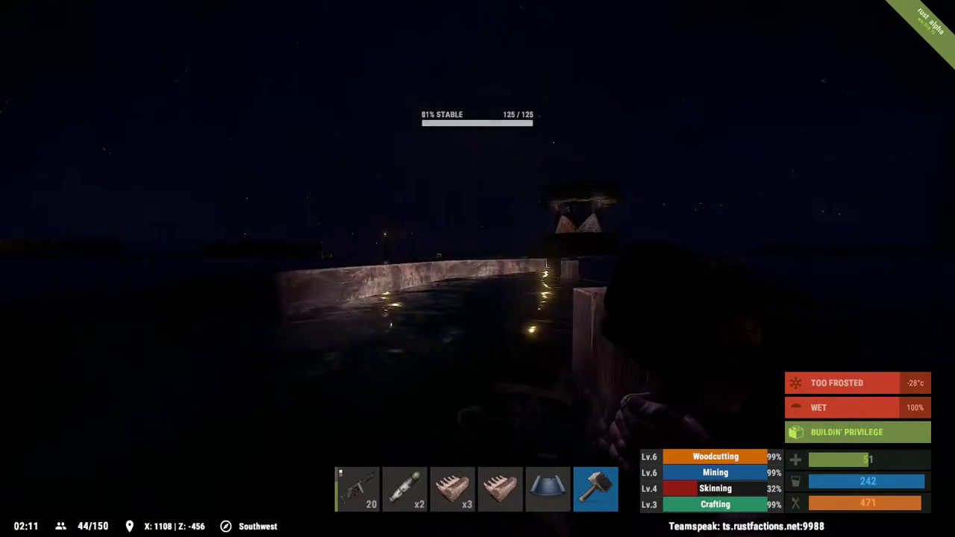
Place a new wall piece beside the shoreline wall with the building plan.
key("5")
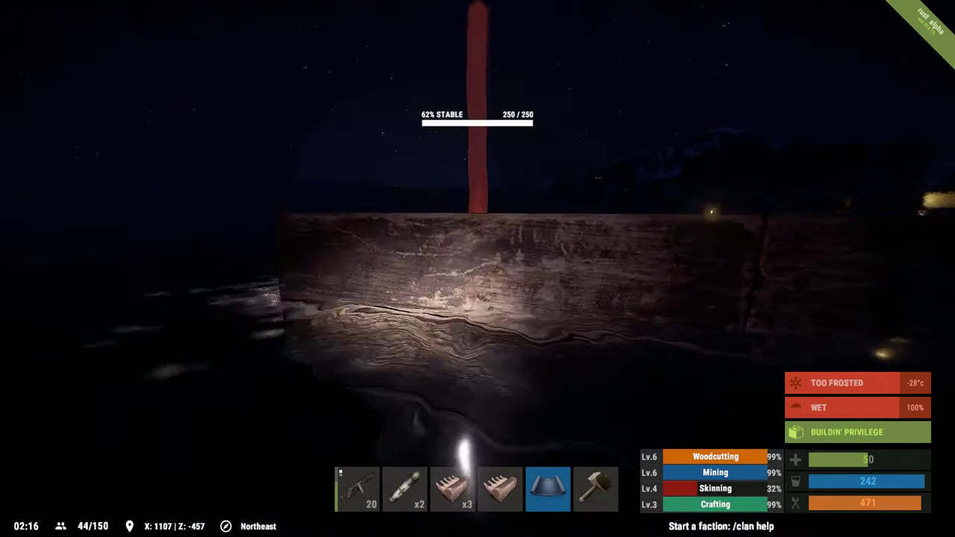
right_click(478, 264)
left_click(562, 329)
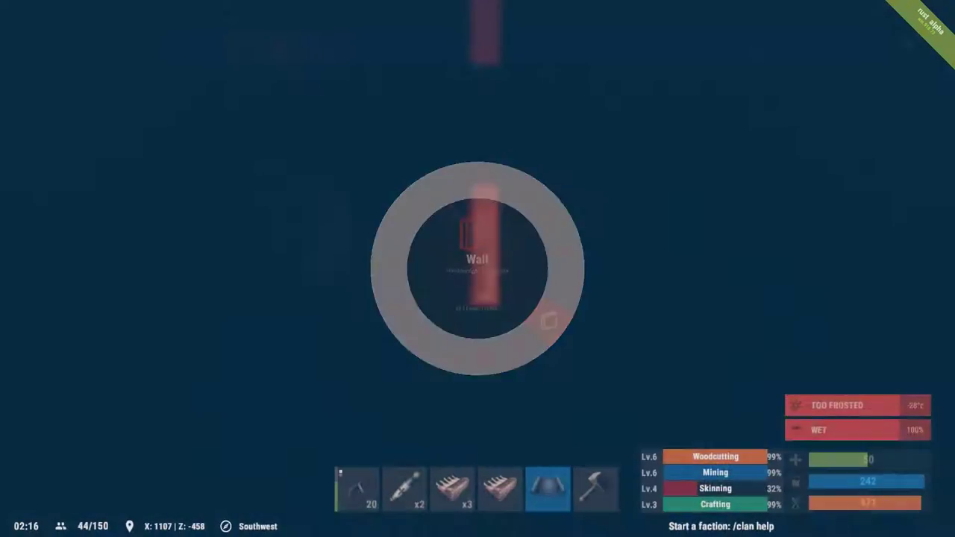
key("w")
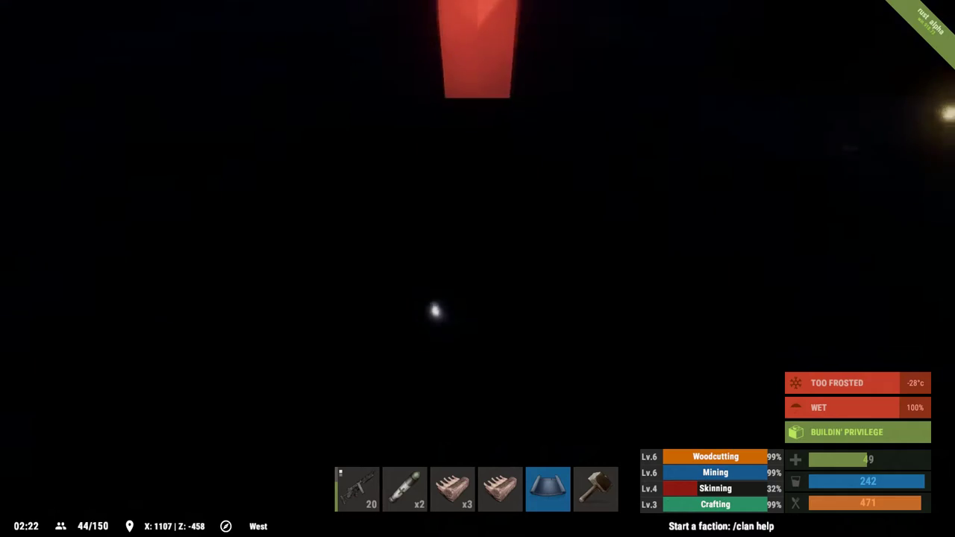
left_click(477, 268)
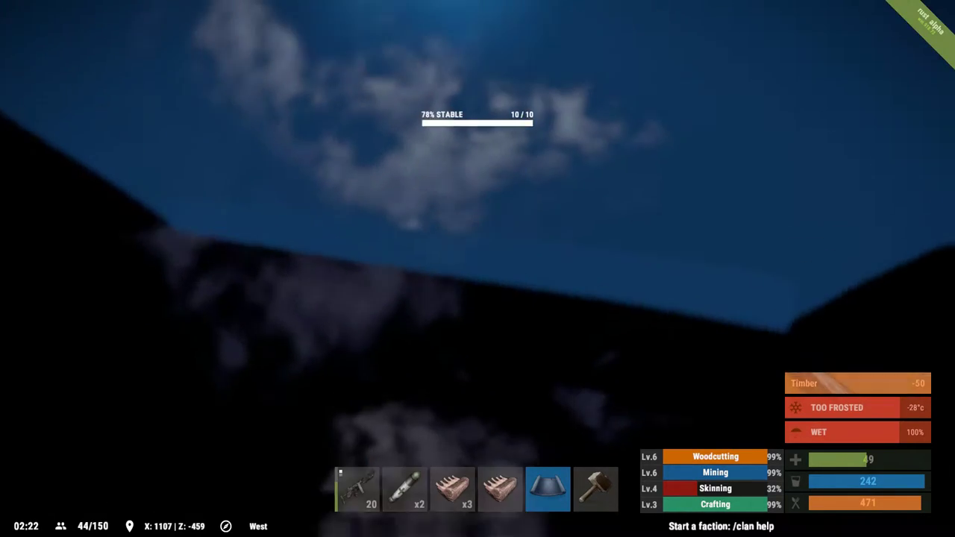
Upgrade the new wall piece and the next piece to timber.
key("6")
right_click(477, 268)
left_click(478, 269)
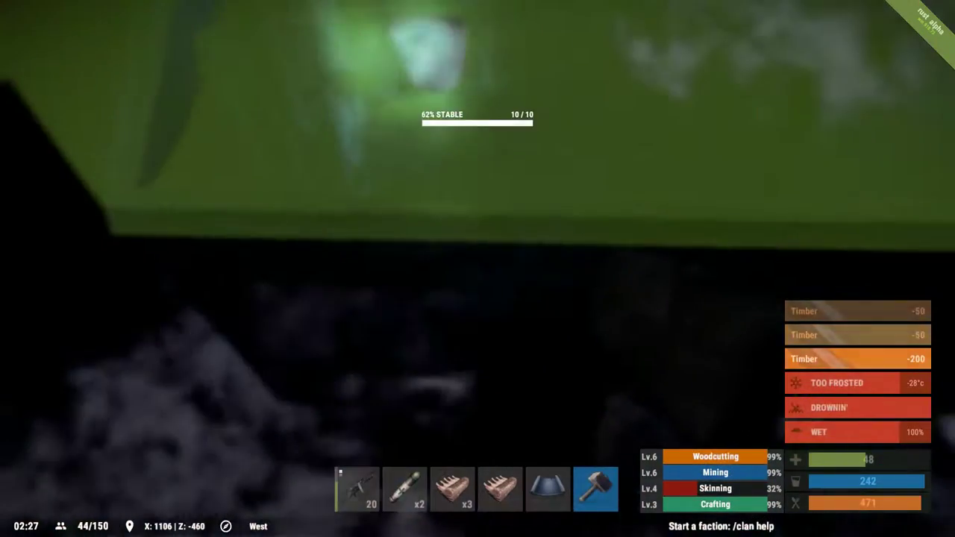
right_click(477, 268)
left_click(478, 269)
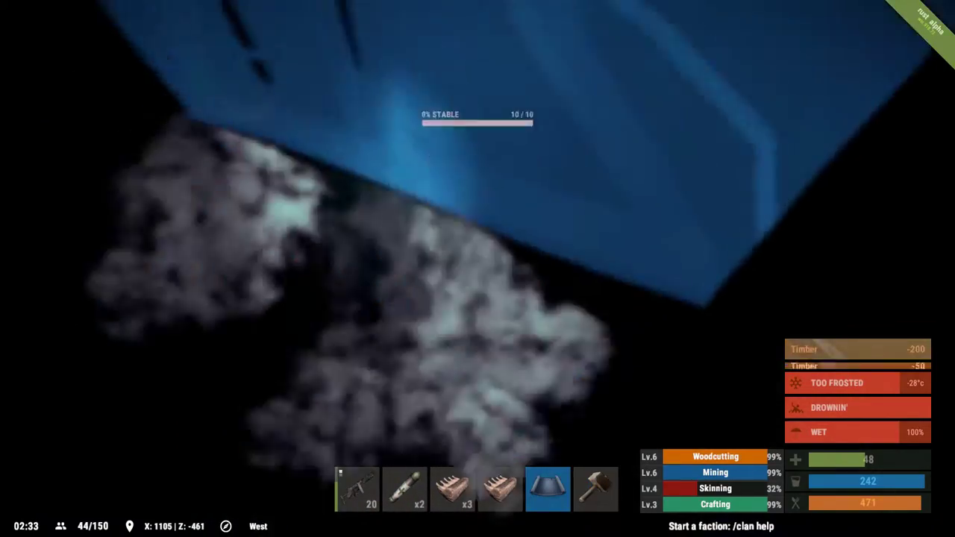
Place another building piece and upgrade it and the remaining pieces to timber.
left_click(478, 269)
right_click(477, 268)
left_click(478, 268)
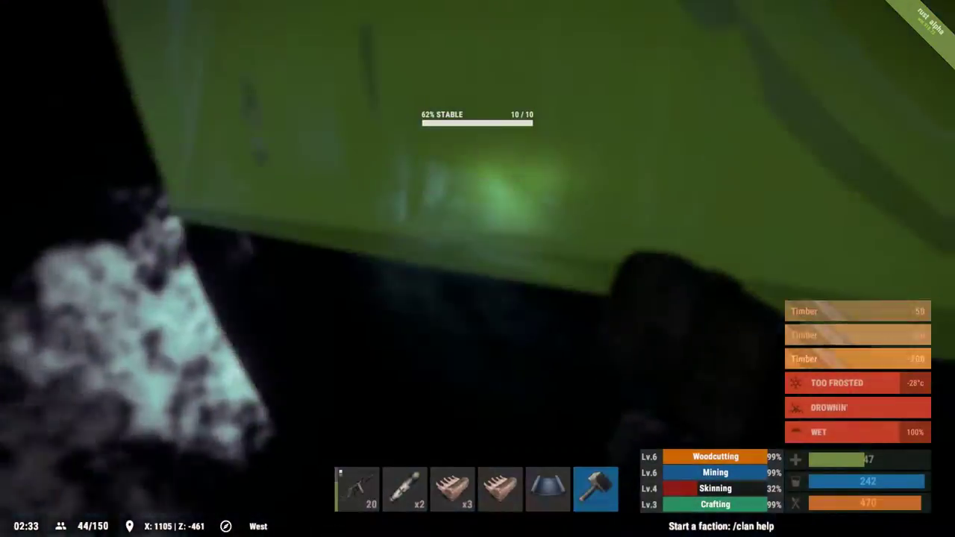
right_click(477, 268)
left_click(478, 269)
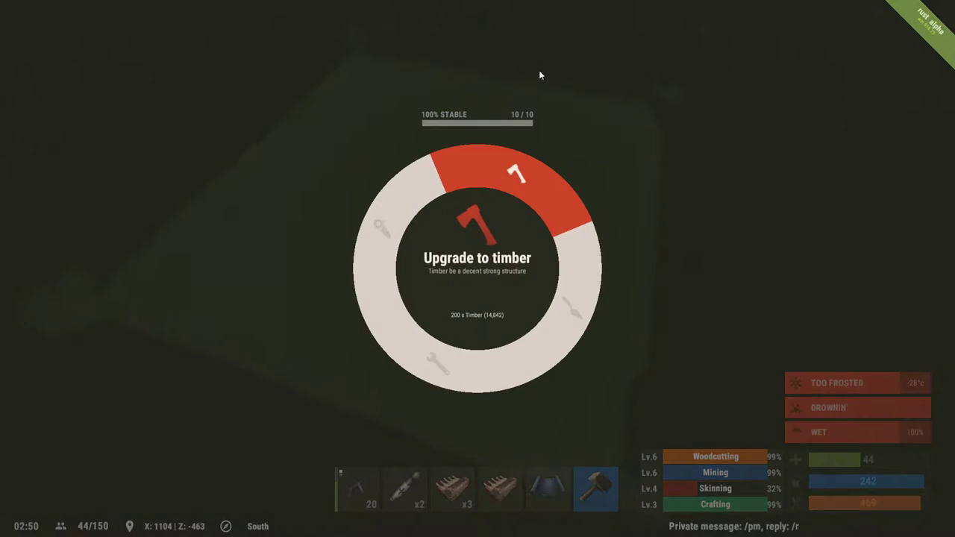
left_click(538, 70)
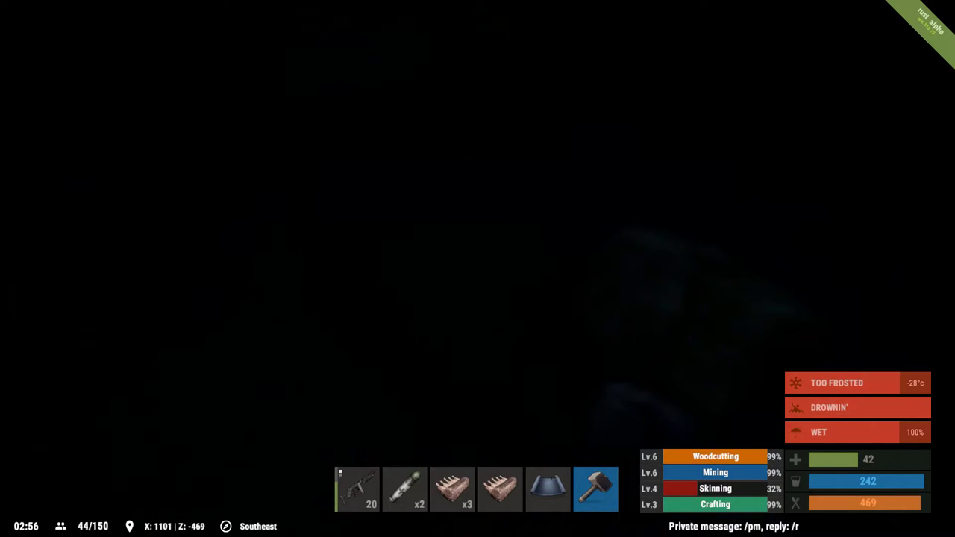
key("5")
right_click(478, 269)
left_click(478, 268)
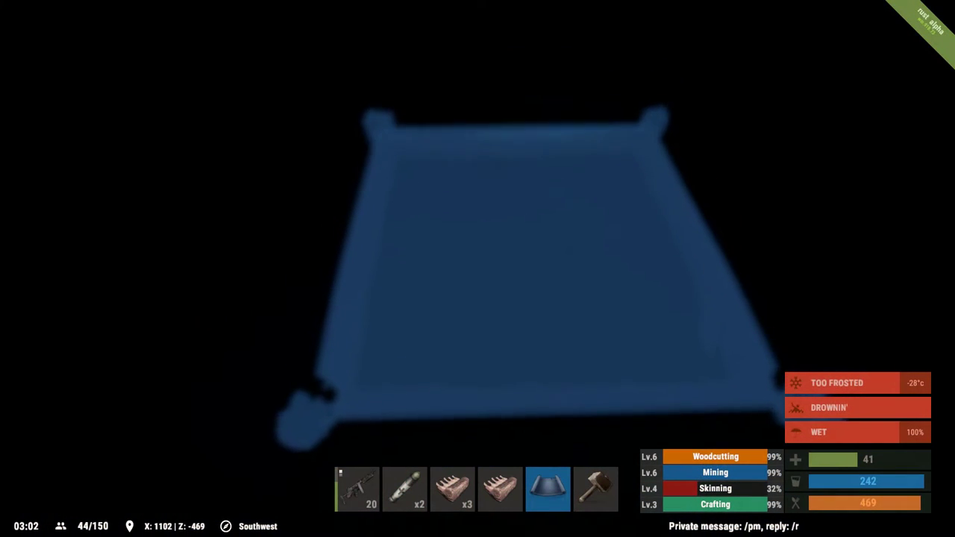
key("5")
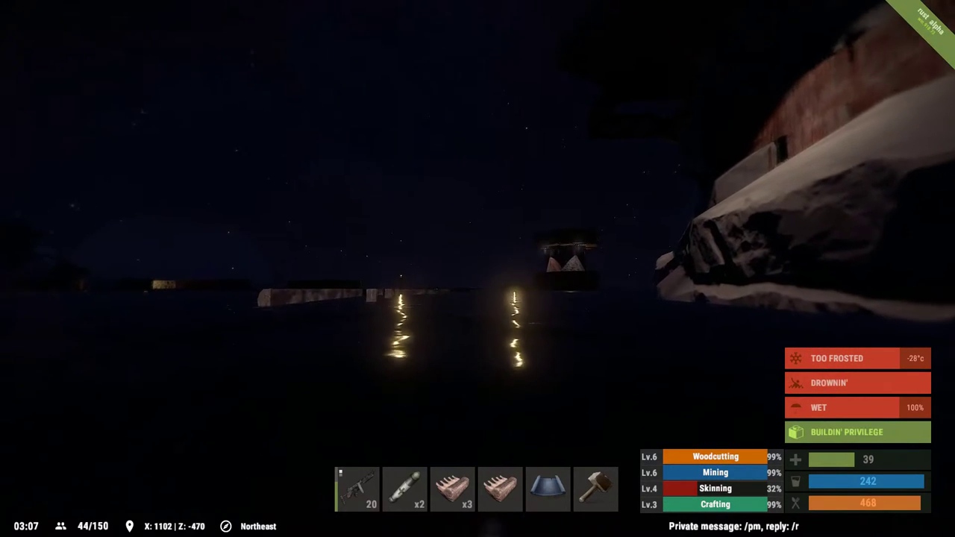
key("w")
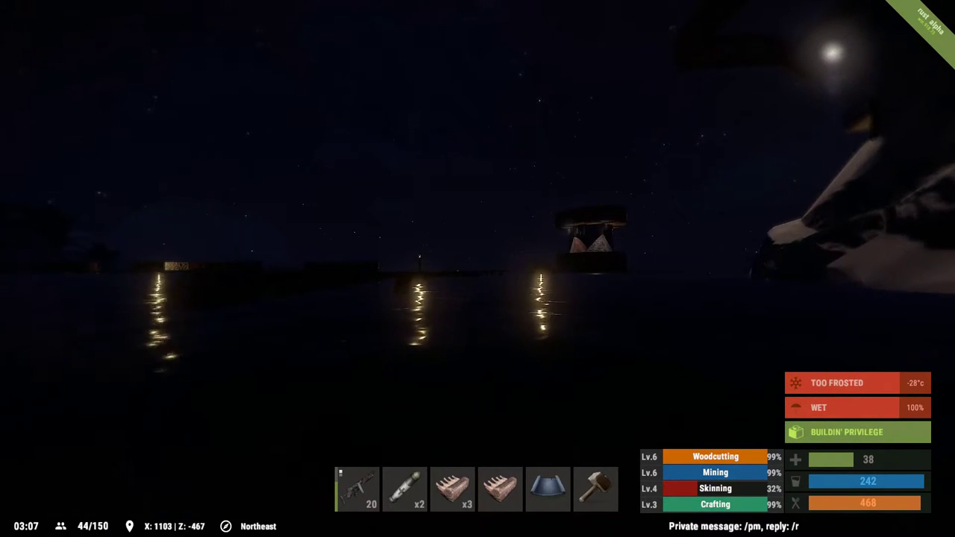
key("w")
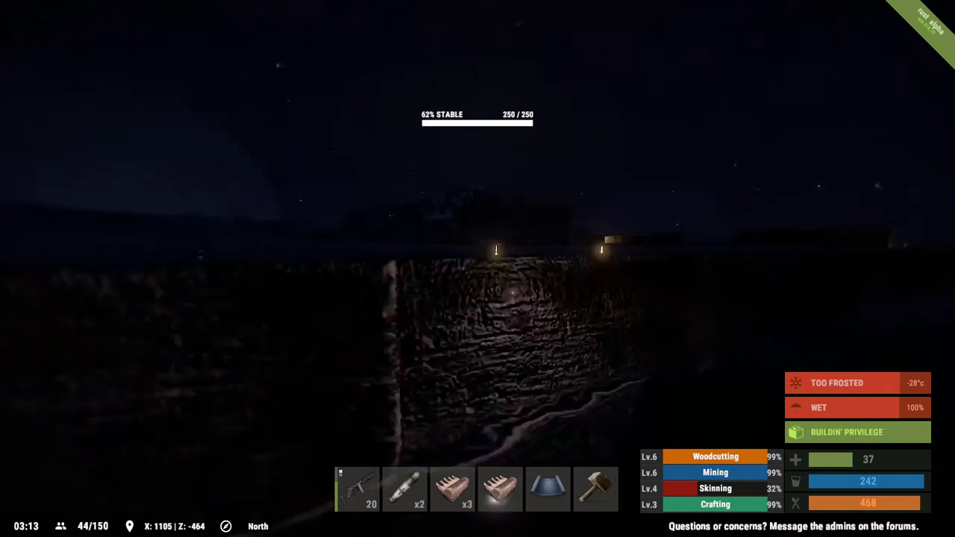
Swim along the wall and across the water to the snowy Atoll base entrance.
key("w")
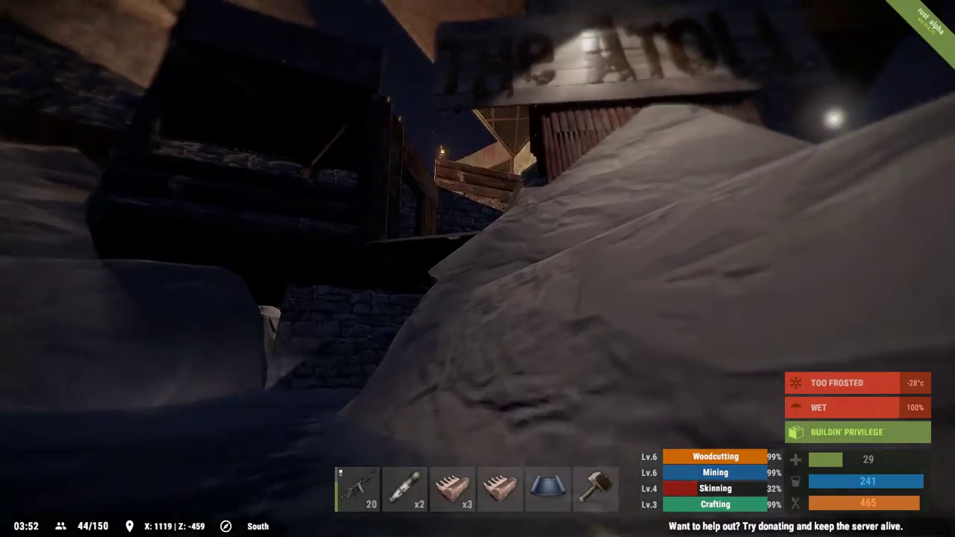
Walk into the wooden base, climb to the roof and reach the campfire.
key("w")
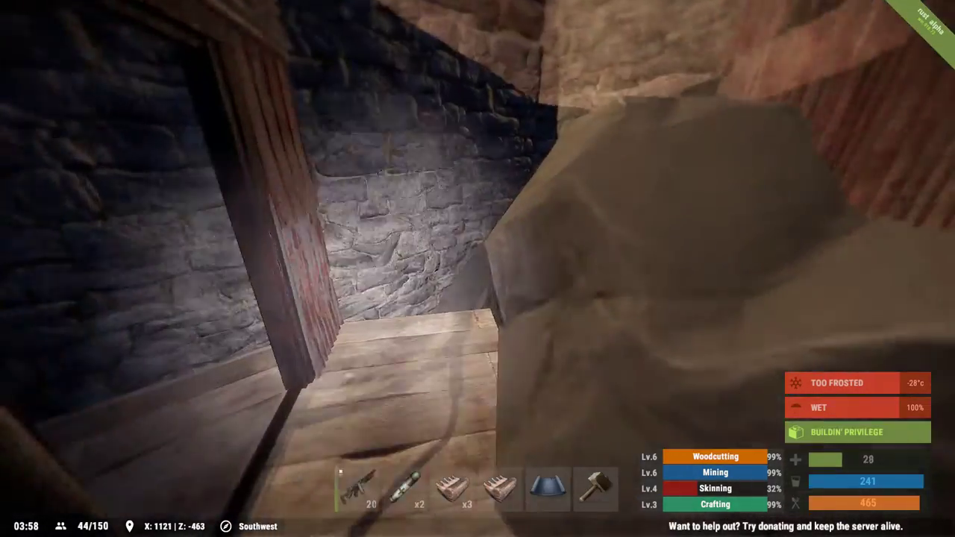
key("w")
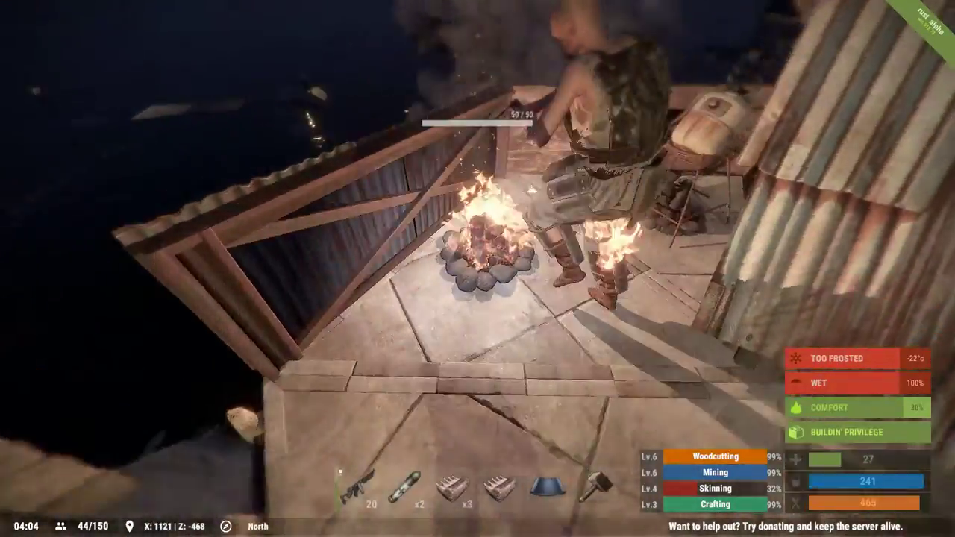
key("w")
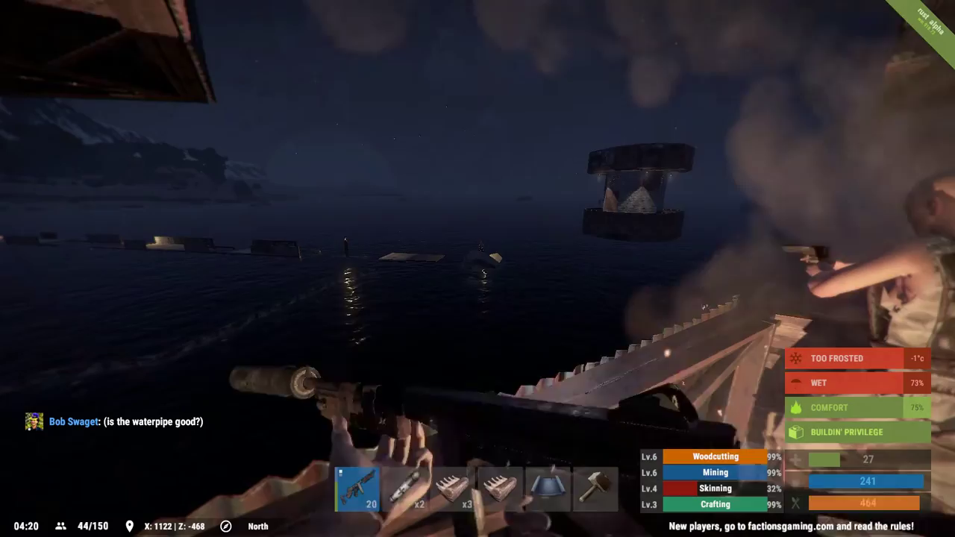
Fire a rifle shot over the water, reload, then show the inventory and crafting list.
right_click(478, 269)
left_click(478, 269)
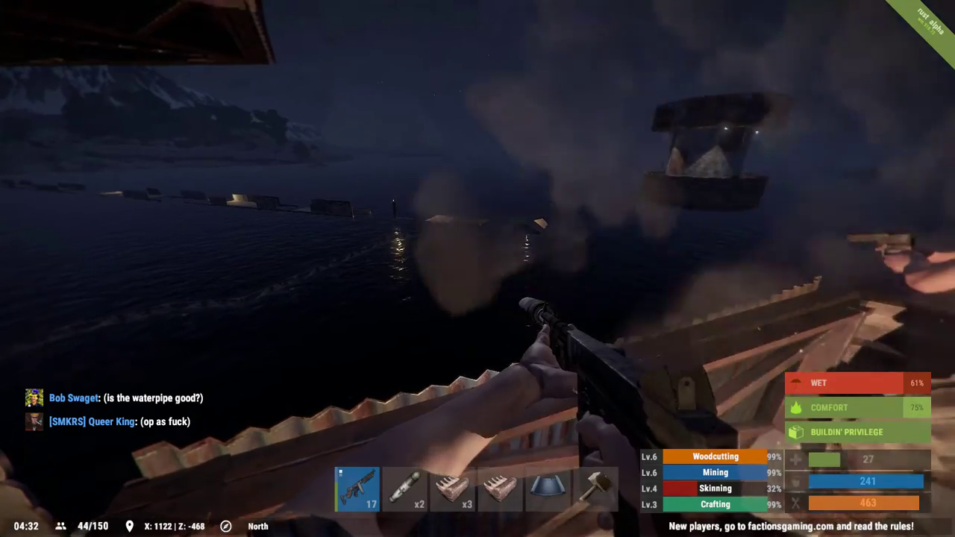
key("r")
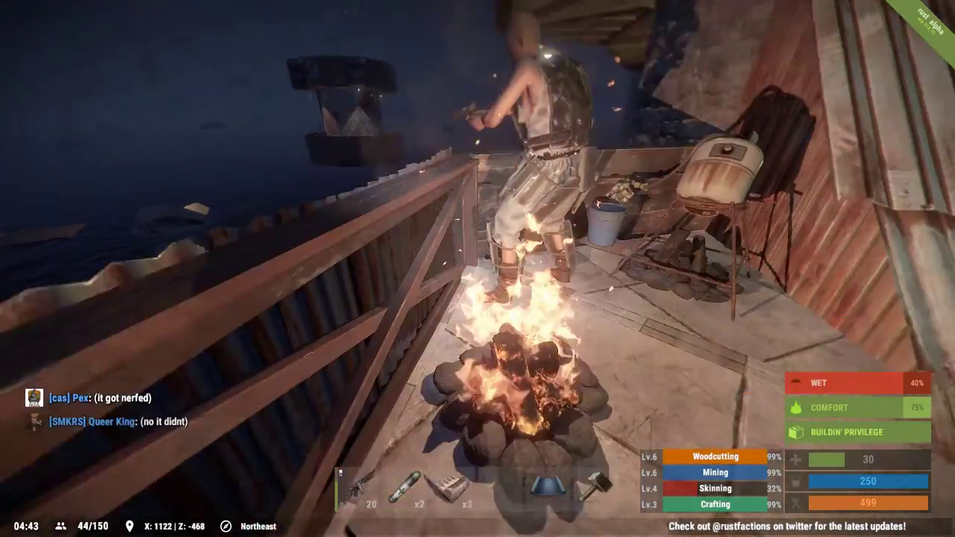
key("Tab")
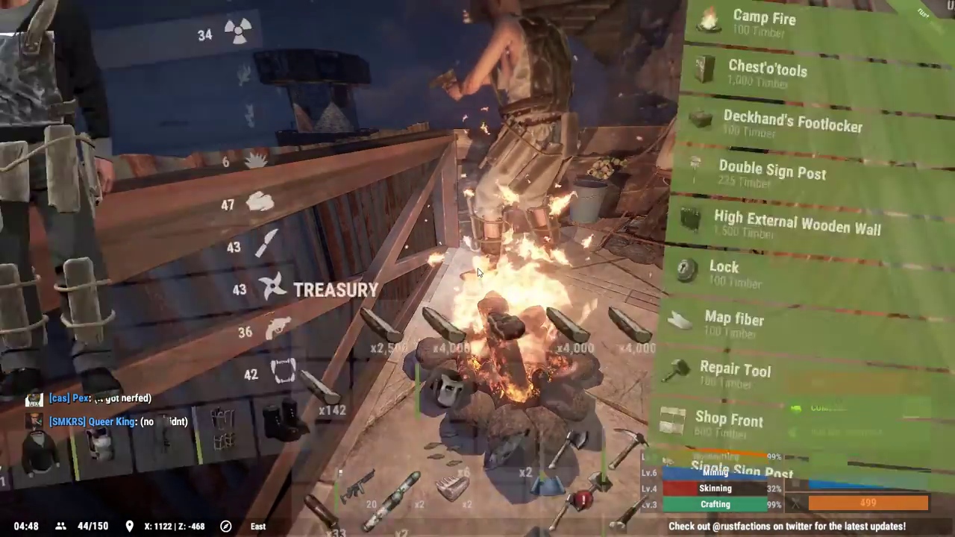